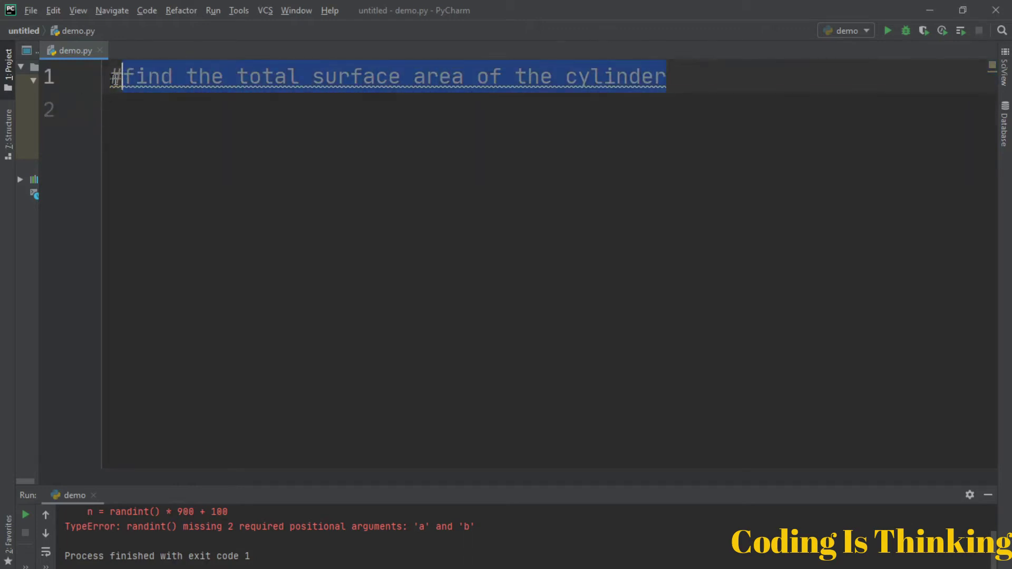
# Step: Add the line 'from math import pi' below the opening comment of demo.py
pyautogui.click(678, 63)
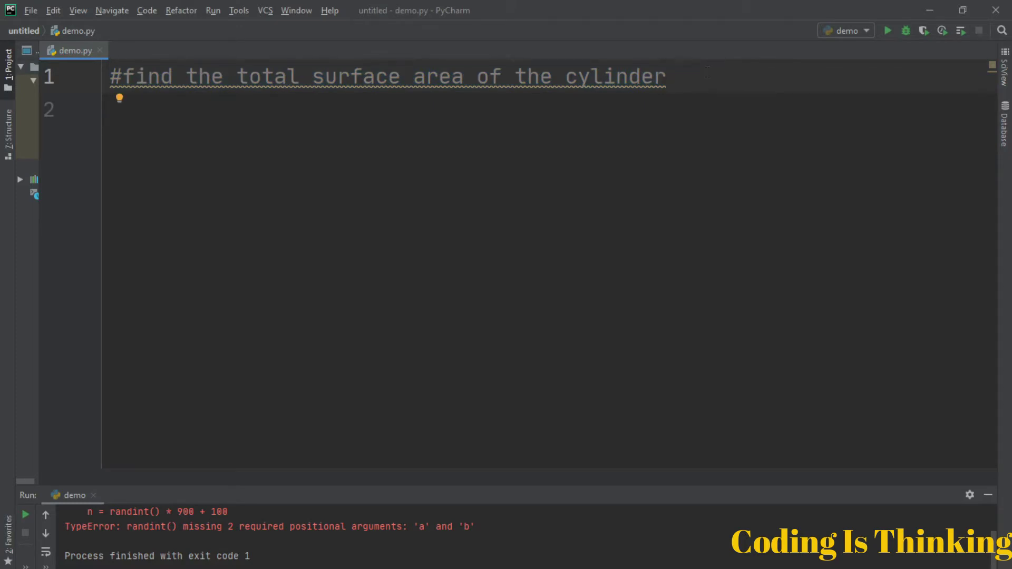
pyautogui.press('Return')
pyautogui.write('imp')
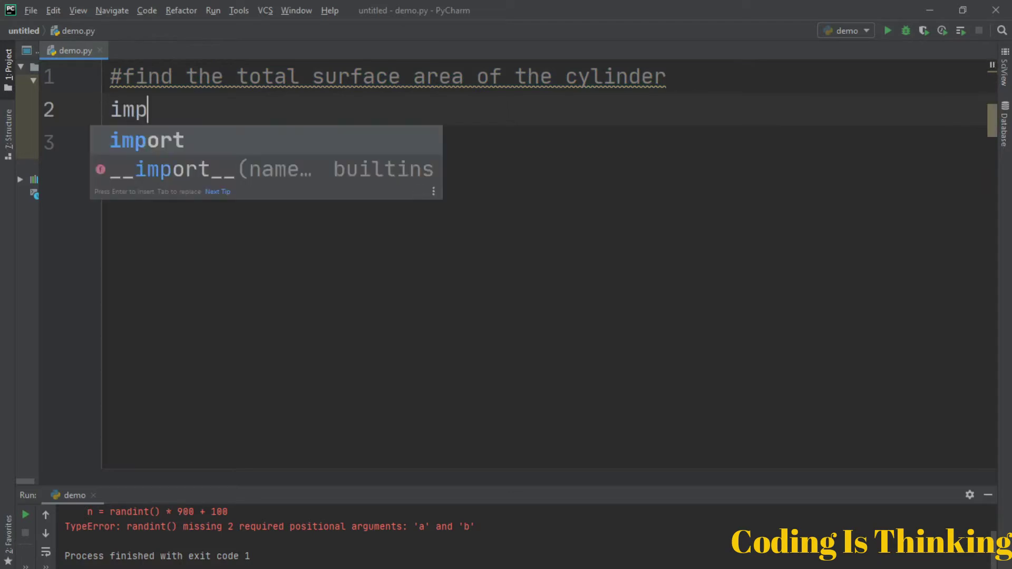
pyautogui.press('Escape')
pyautogui.write('or t')
pyautogui.press('BackSpace')
pyautogui.press('BackSpace')
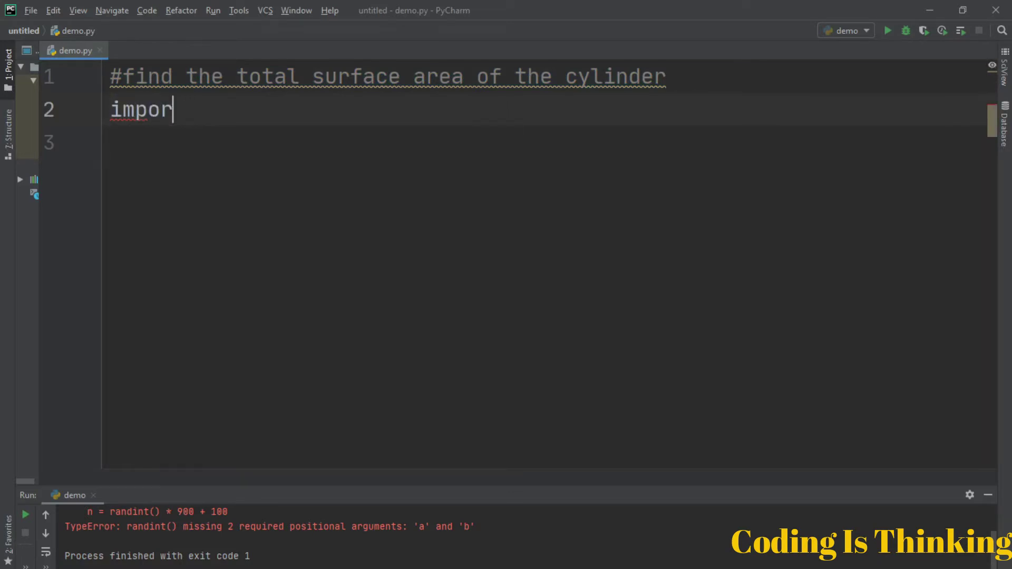
pyautogui.write('t math')
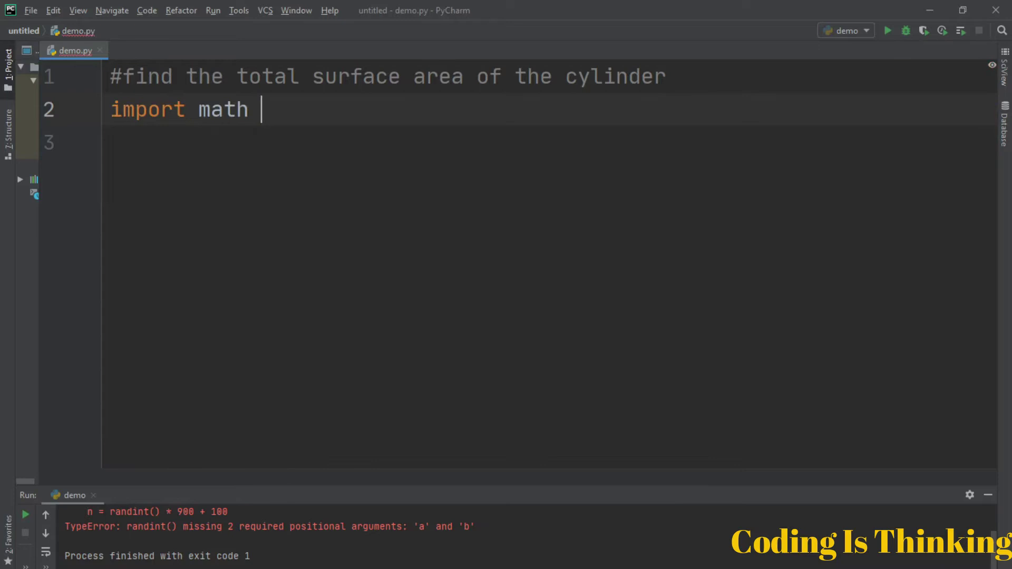
pyautogui.press('BackSpace')
pyautogui.press('BackSpace')
pyautogui.press('BackSpace')
pyautogui.press('BackSpace')
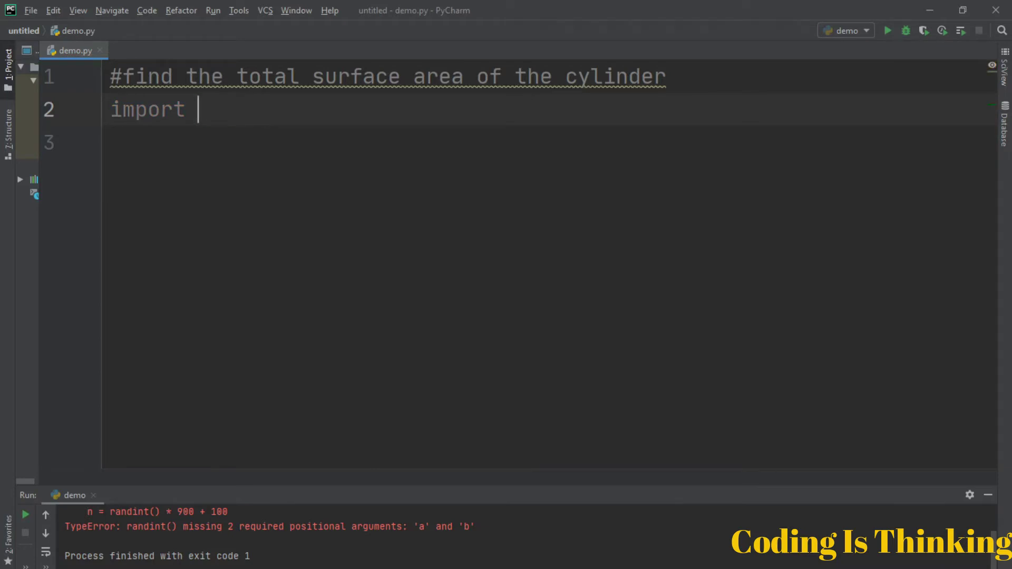
pyautogui.press('BackSpace')
pyautogui.press('BackSpace')
pyautogui.press('BackSpace')
pyautogui.press('BackSpace')
pyautogui.press('BackSpace')
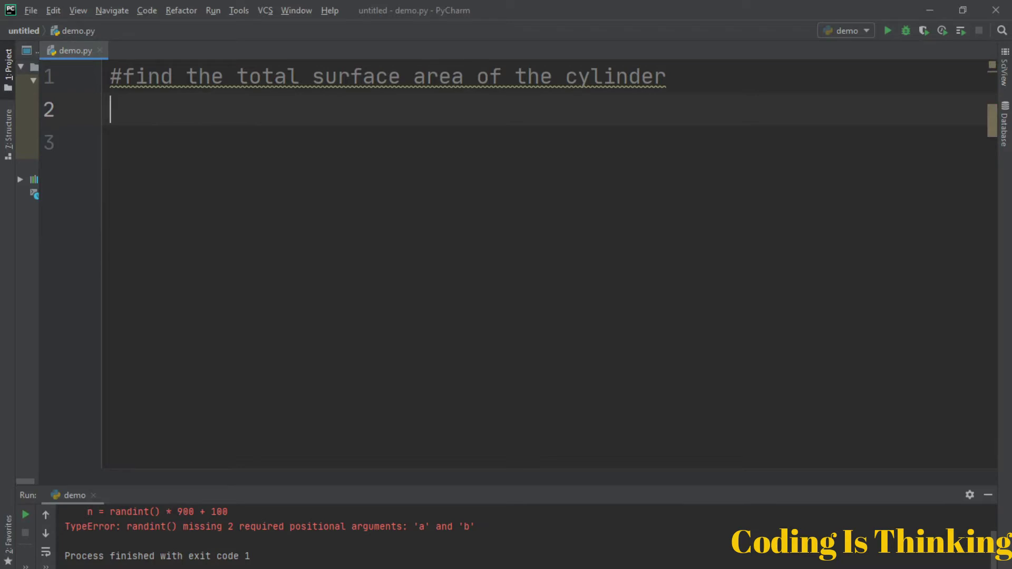
pyautogui.write('from t')
pyautogui.press('BackSpace')
pyautogui.write('m')
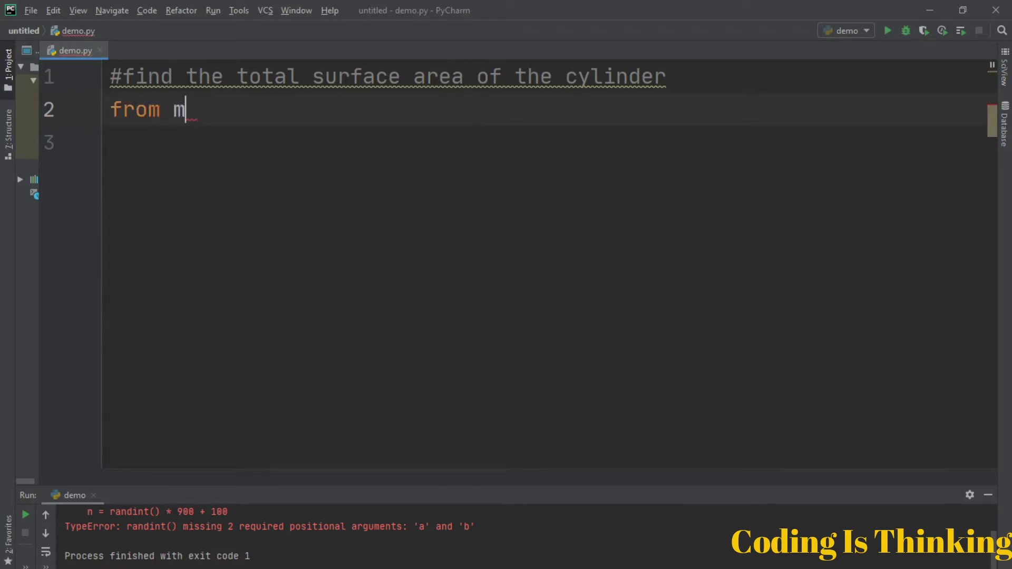
pyautogui.write('ath import ')
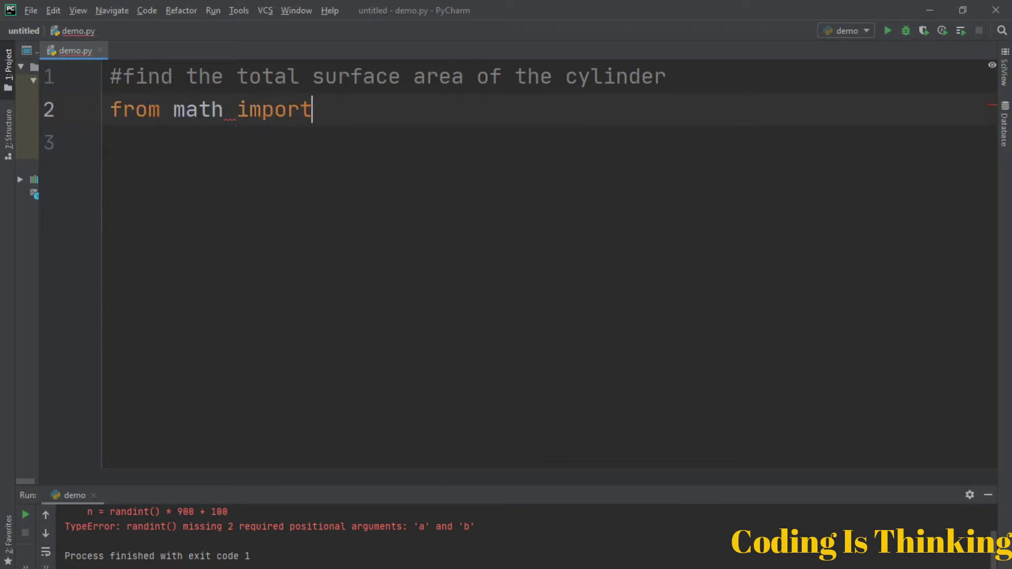
pyautogui.write('p')
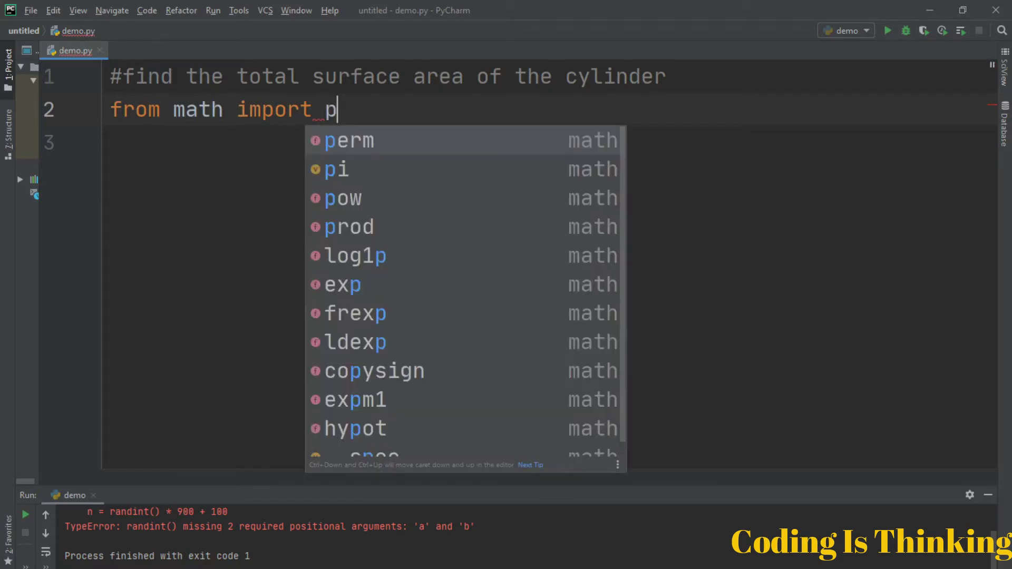
pyautogui.write('i')
pyautogui.press('Return')
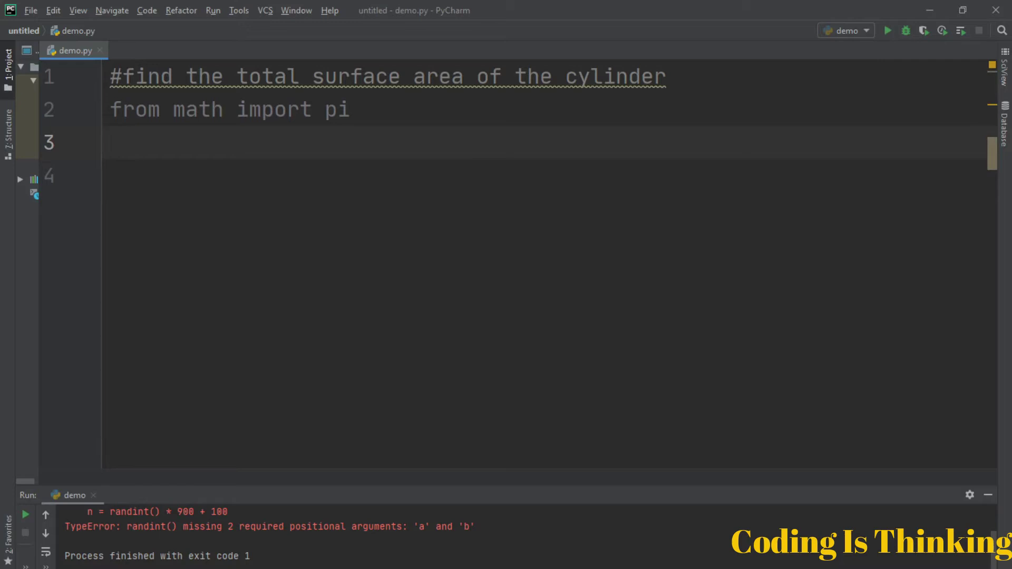
pyautogui.write('h = ')
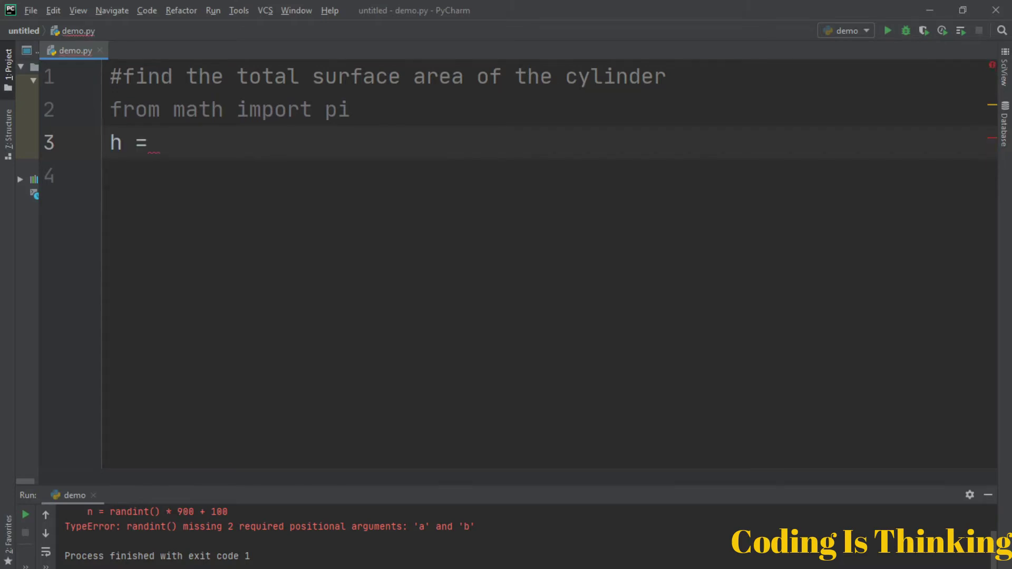
pyautogui.write('float')
# Step: Write line 3 as h = float(input("h = ")) to read the height
pyautogui.press('BackSpace')
pyautogui.write('(')
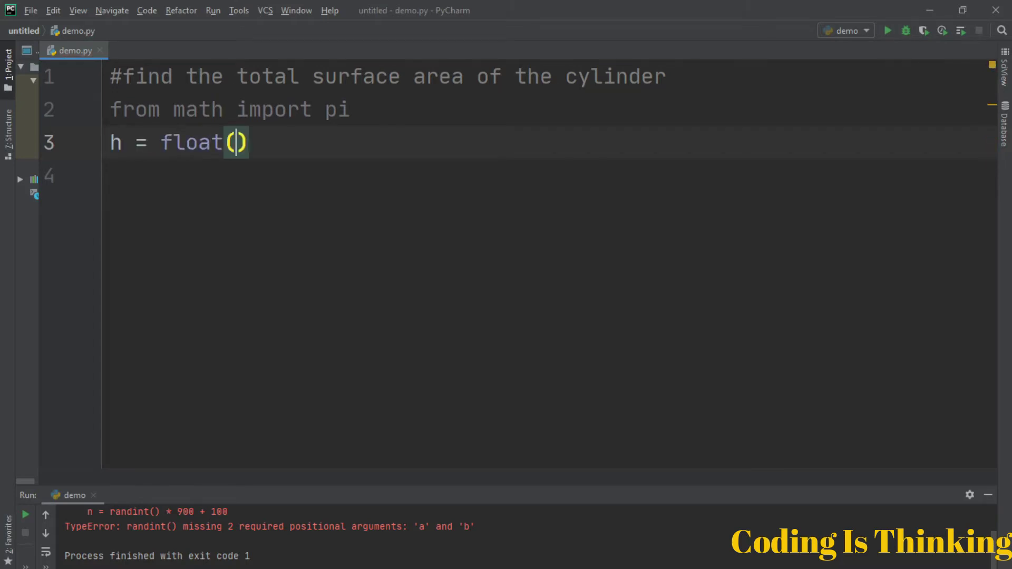
pyautogui.write('input(')
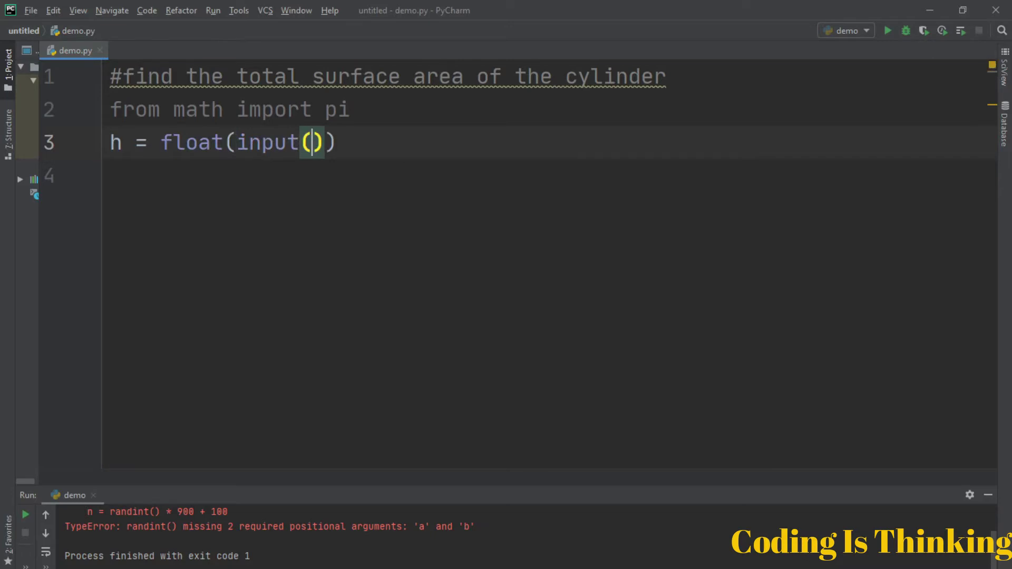
pyautogui.write('"')
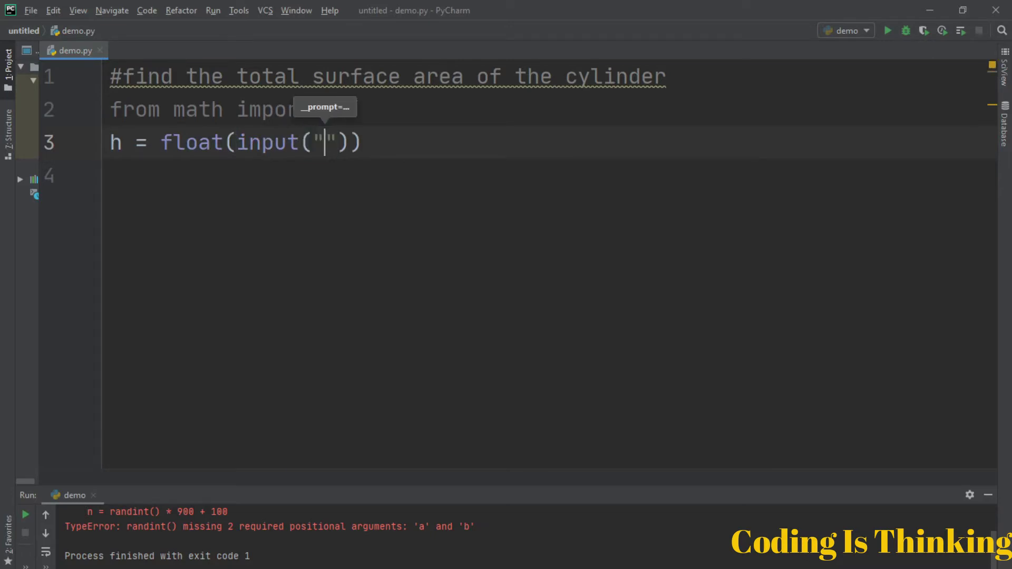
pyautogui.write('h =')
pyautogui.press('Right')
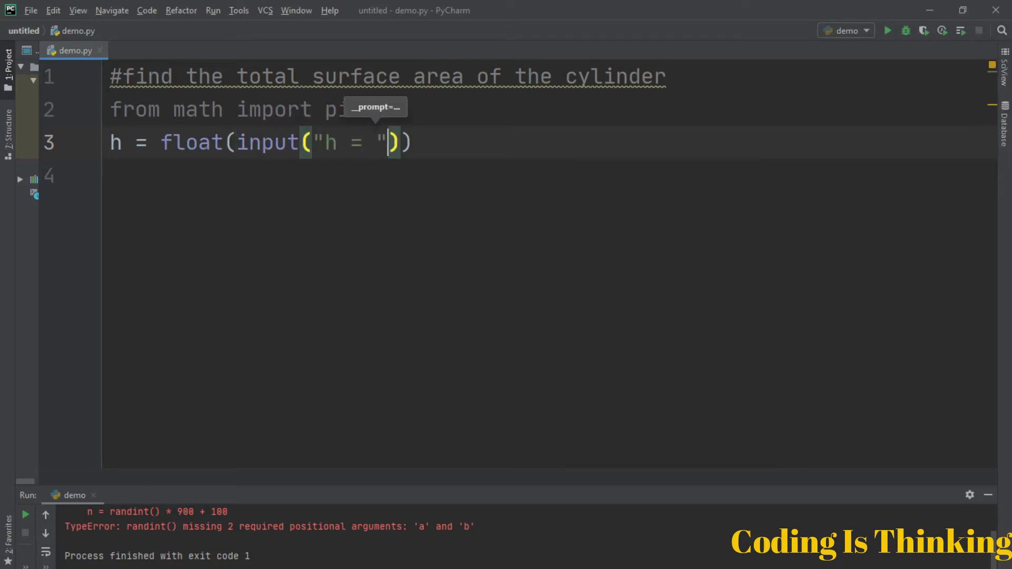
pyautogui.press('Right')
pyautogui.press('Right')
pyautogui.press('Return')
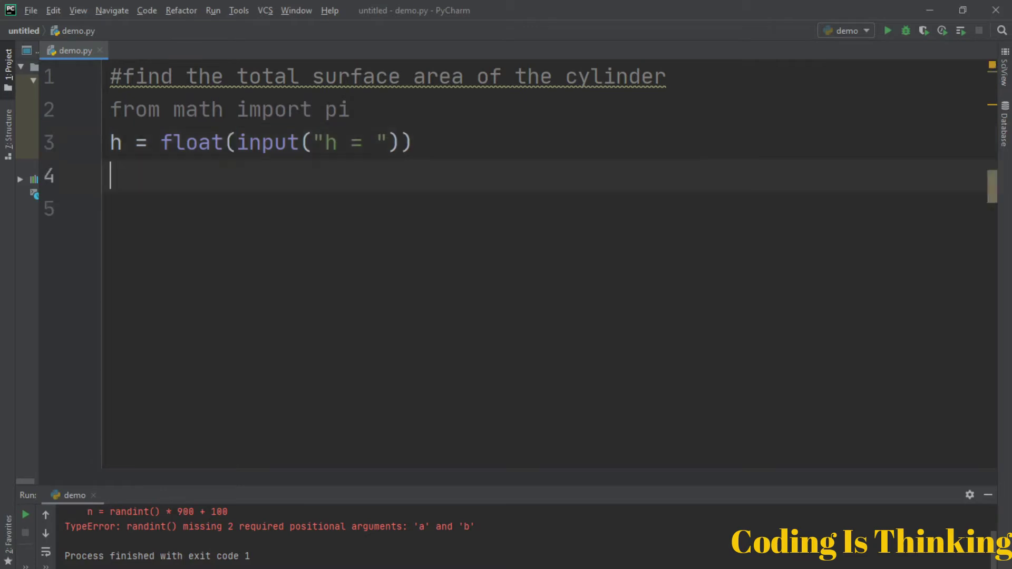
pyautogui.write('r = fl')
# Step: Write line 4 as r = float(input("r = ")) to read the radius
pyautogui.press('Return')
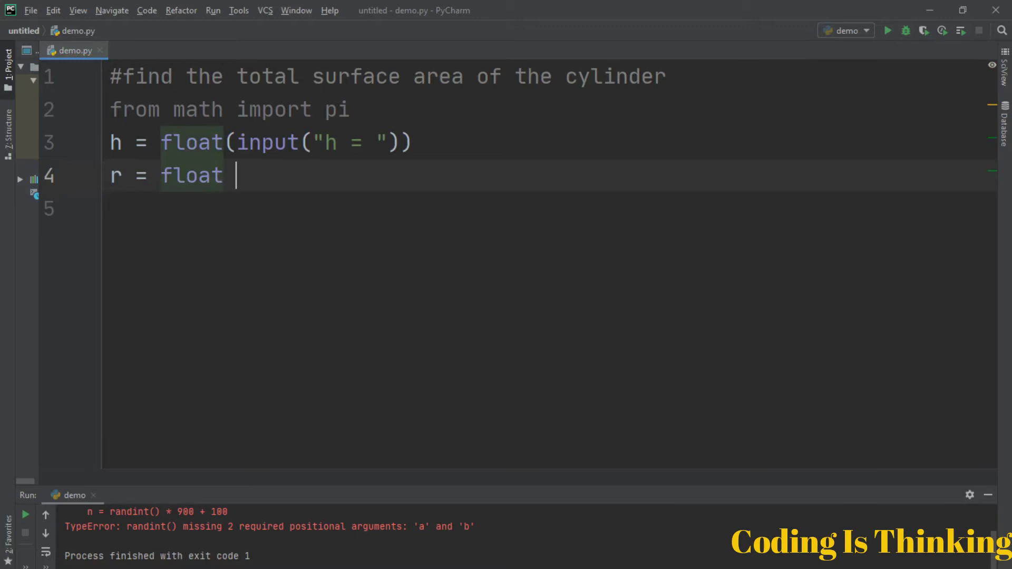
pyautogui.press('BackSpace')
pyautogui.write('(input')
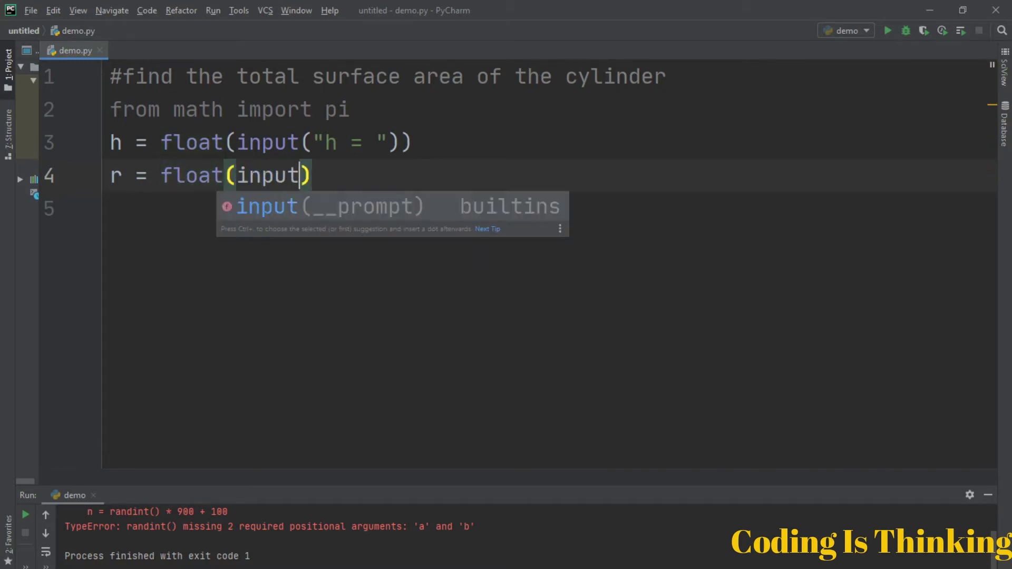
pyautogui.write('(')
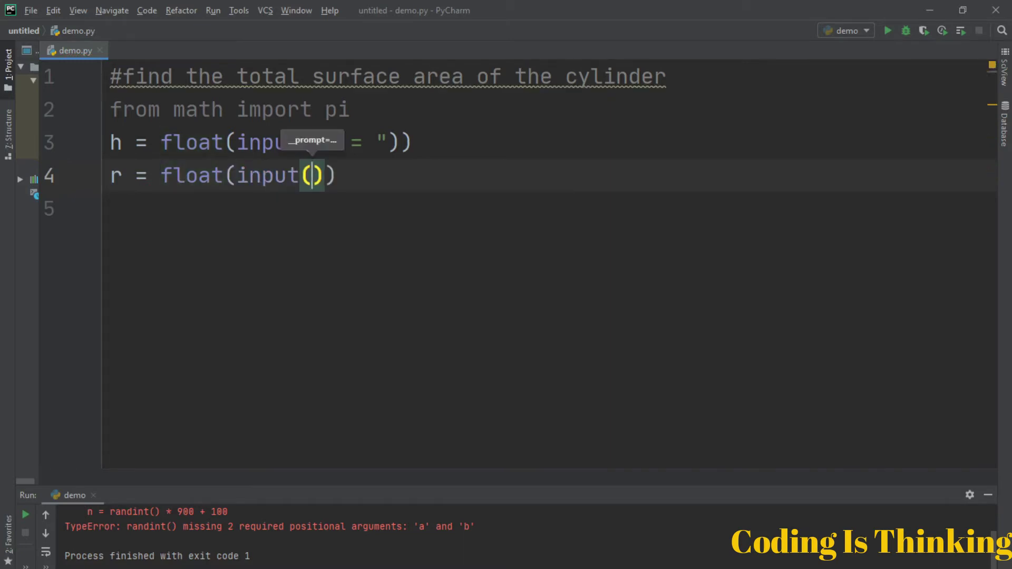
pyautogui.write('"r = ")')
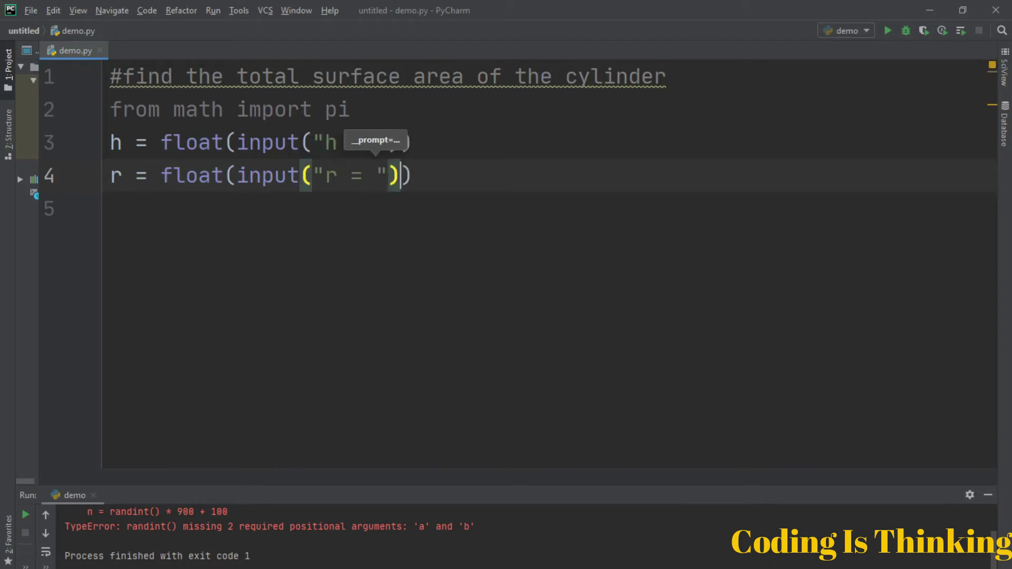
pyautogui.write(')')
pyautogui.press('Return')
pyautogui.press('Return')
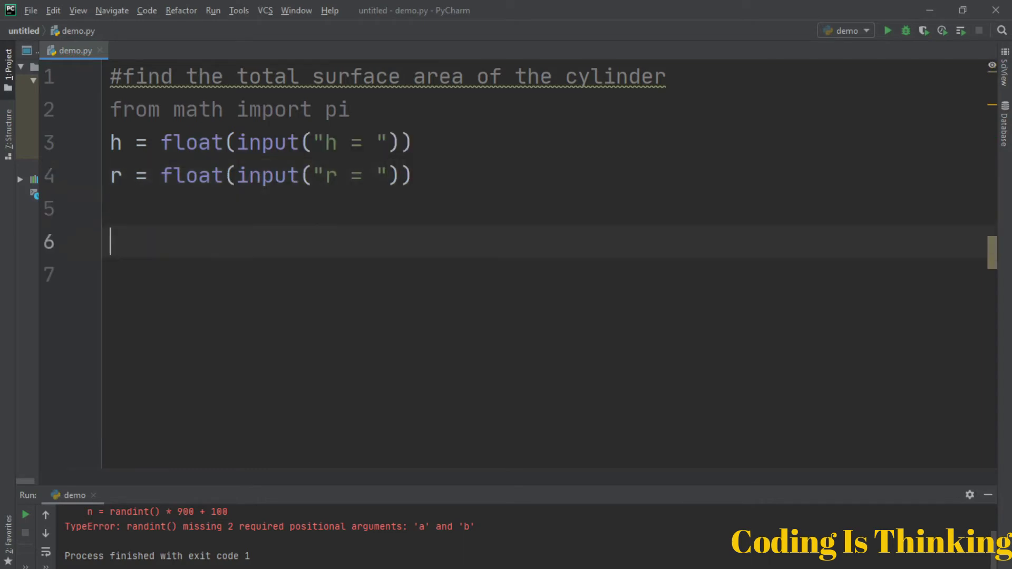
pyautogui.write('circles')
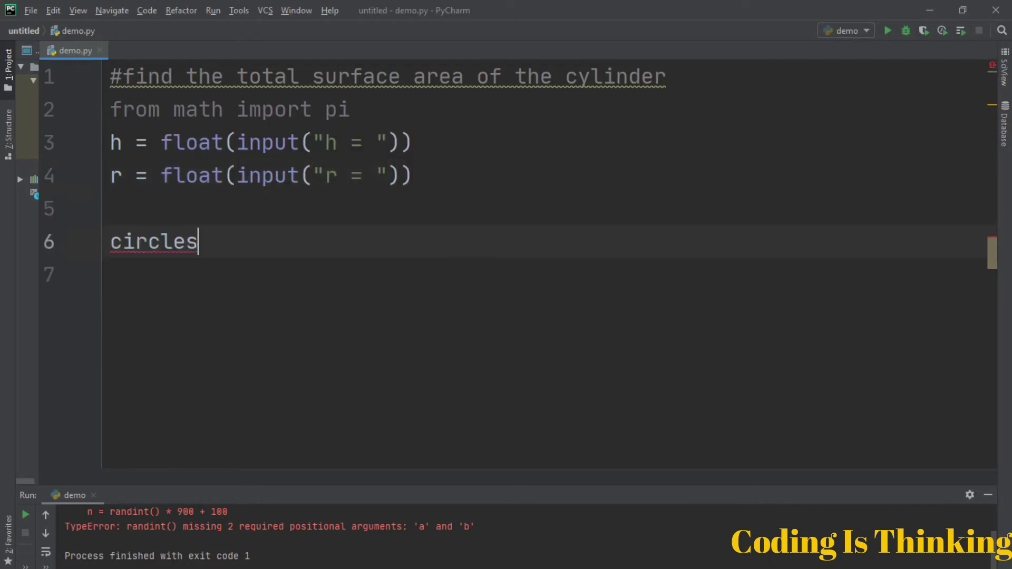
pyautogui.write(' = 2 * ')
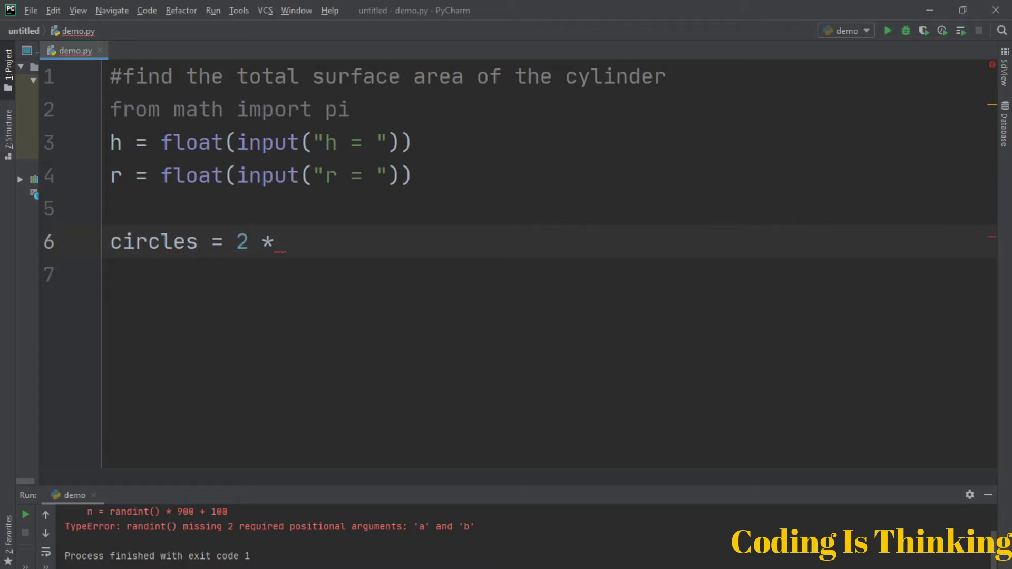
pyautogui.write('(pi')
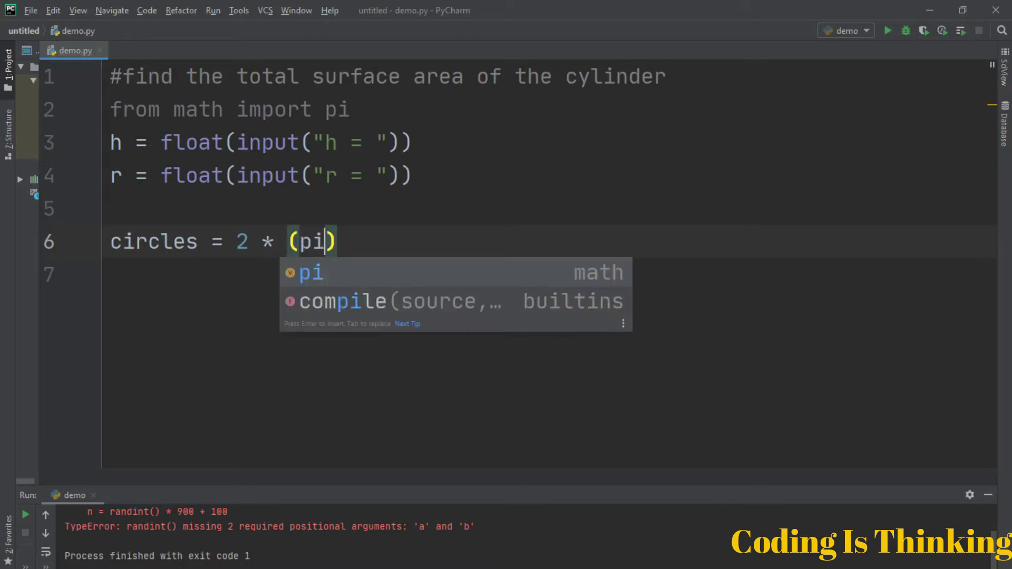
pyautogui.write(' *')
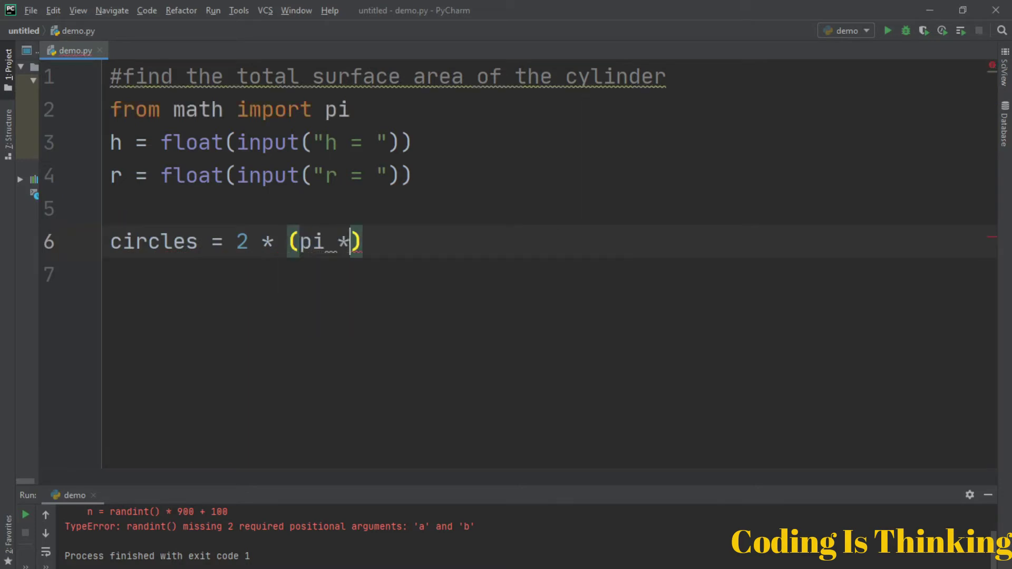
pyautogui.write(' r ** 2')
# Step: Remove the stray spaces so line 6 reads circles = 2 * (pi * r**2)
pyautogui.press('Left')
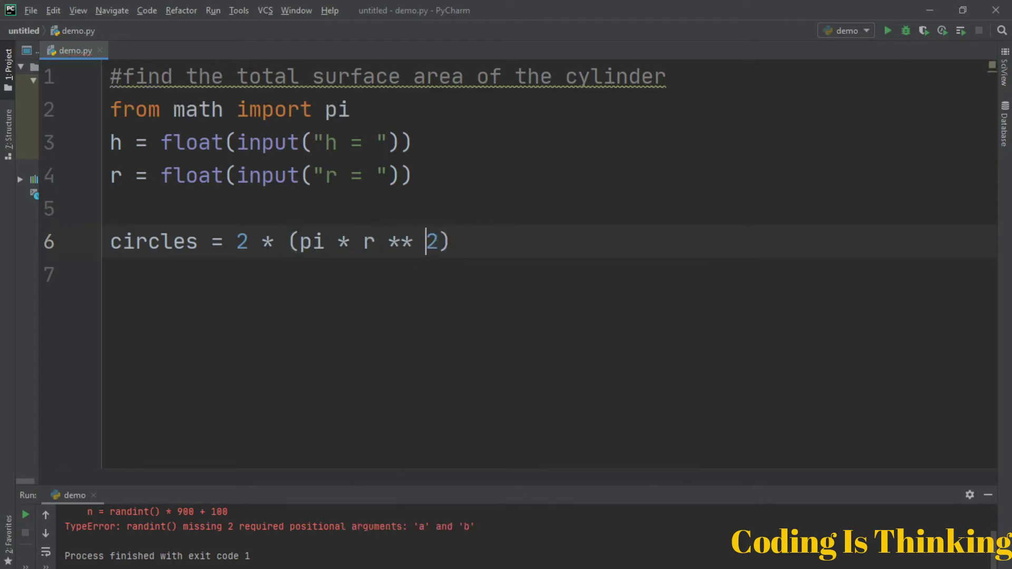
pyautogui.press('BackSpace')
pyautogui.press('Left')
pyautogui.press('Left')
pyautogui.press('BackSpace')
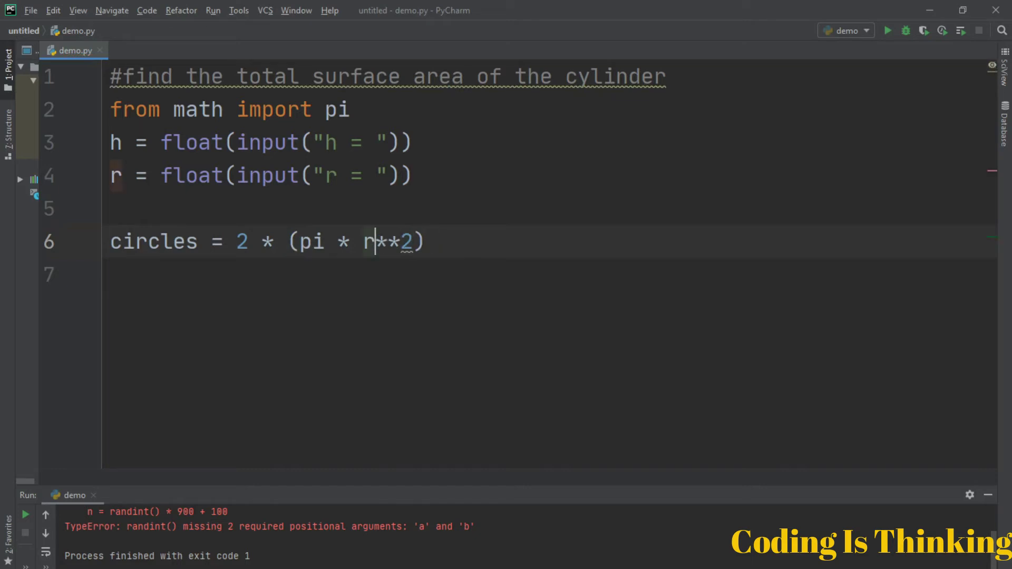
pyautogui.press('Right')
pyautogui.press('Right')
pyautogui.press('Right')
pyautogui.press('Right')
pyautogui.press('Return')
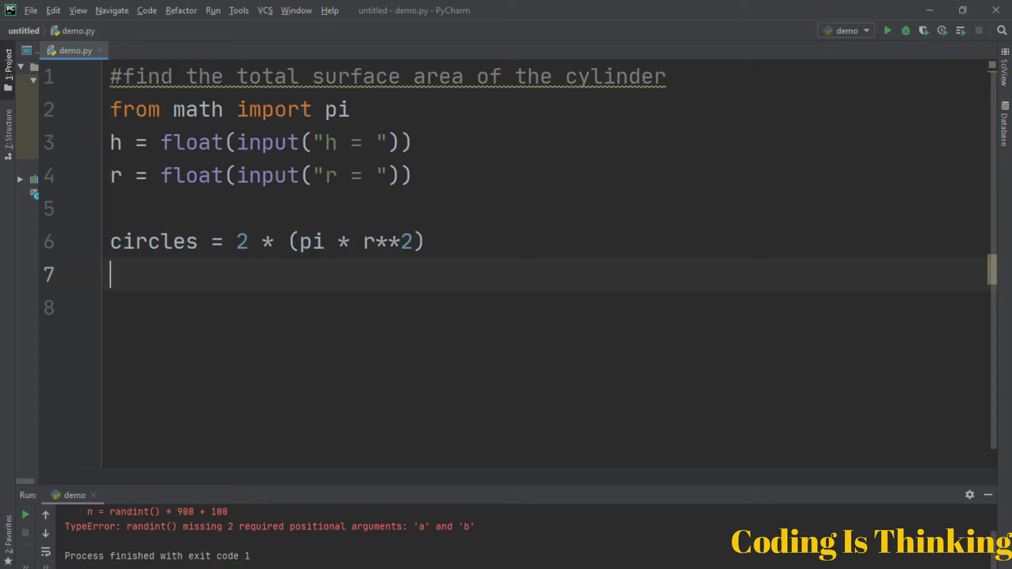
pyautogui.write('side = ')
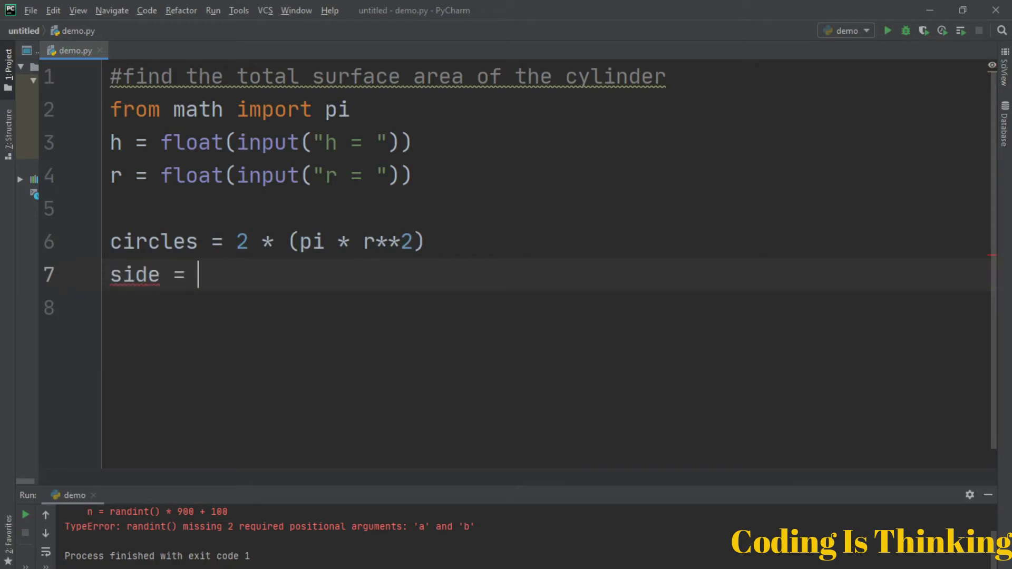
pyautogui.write('2 ')
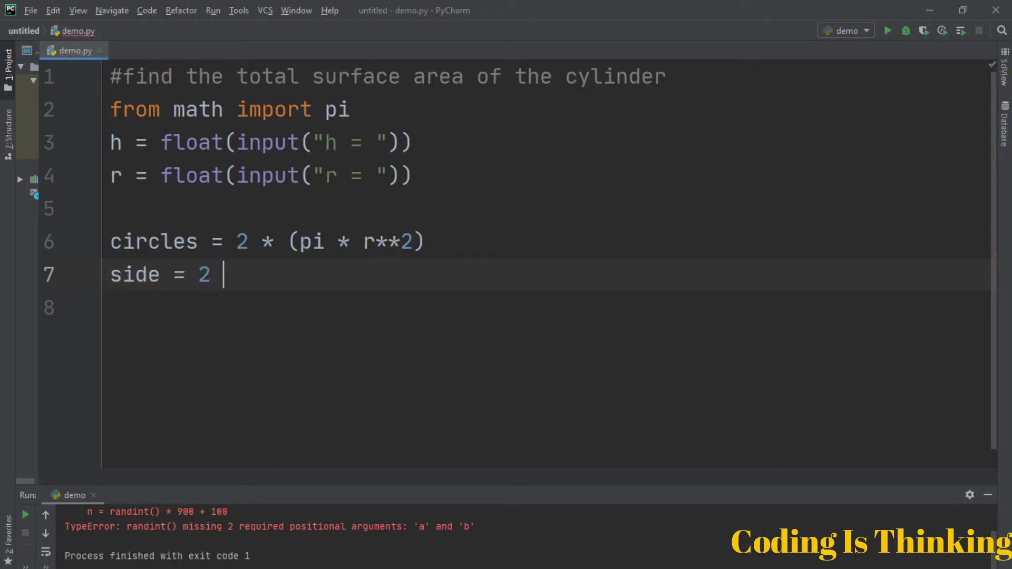
pyautogui.write('* pu')
# Step: Write line 7 as side = 2 * pi * r * h for the lateral surface
pyautogui.press('BackSpace')
pyautogui.write('i * ')
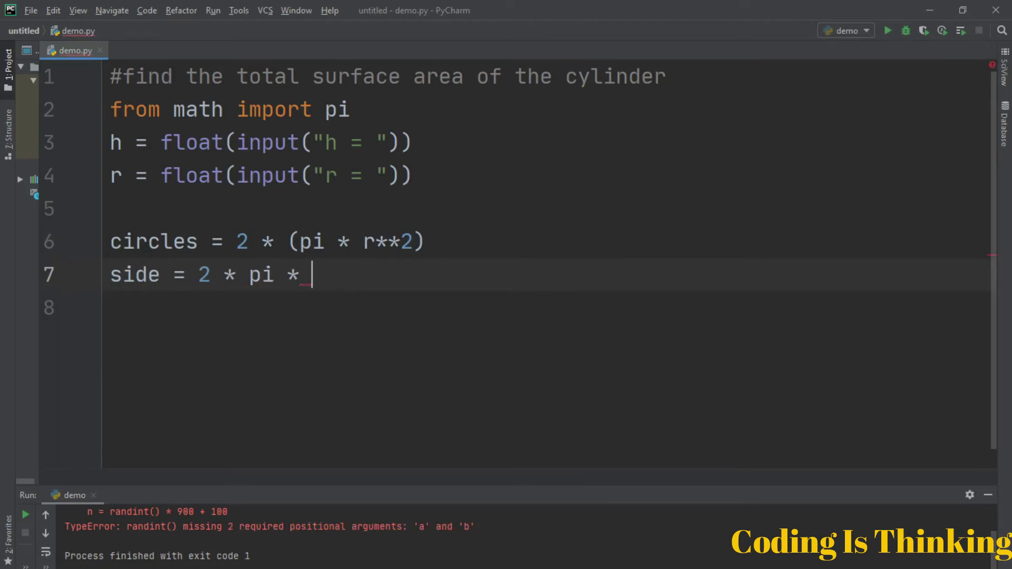
pyautogui.write('r * h')
pyautogui.press('Escape')
pyautogui.press('Return')
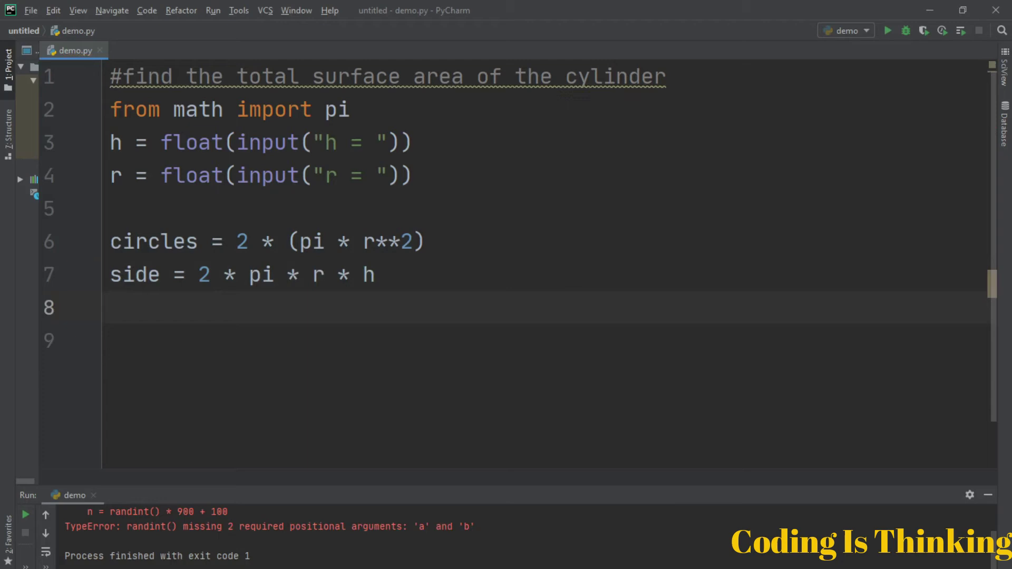
pyautogui.write('are =')
pyautogui.press('BackSpace')
pyautogui.press('BackSpace')
pyautogui.press('BackSpace')
pyautogui.write('ea = ')
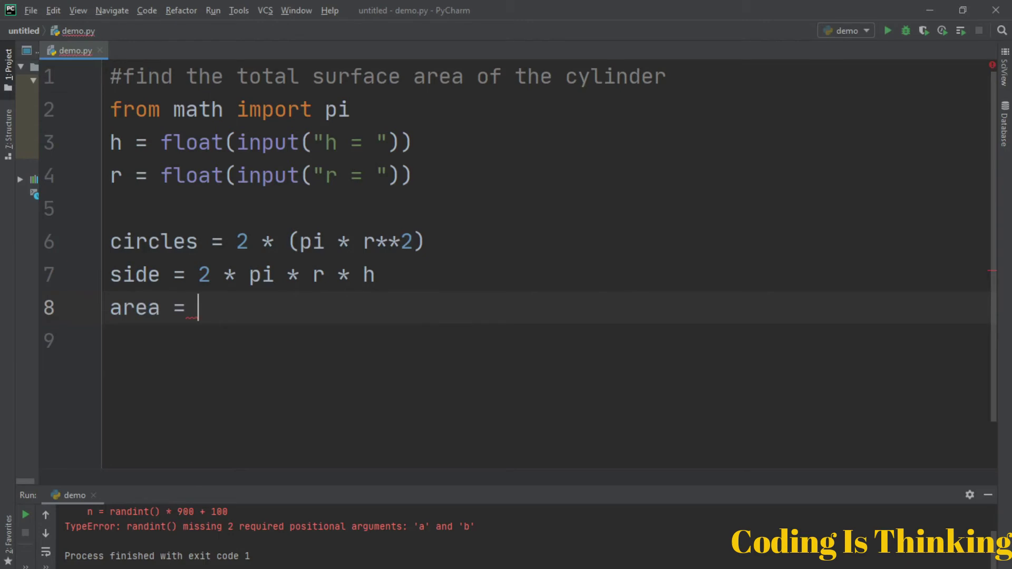
pyautogui.write('circl')
# Step: Write line 8 as area = circles + side
pyautogui.press('Return')
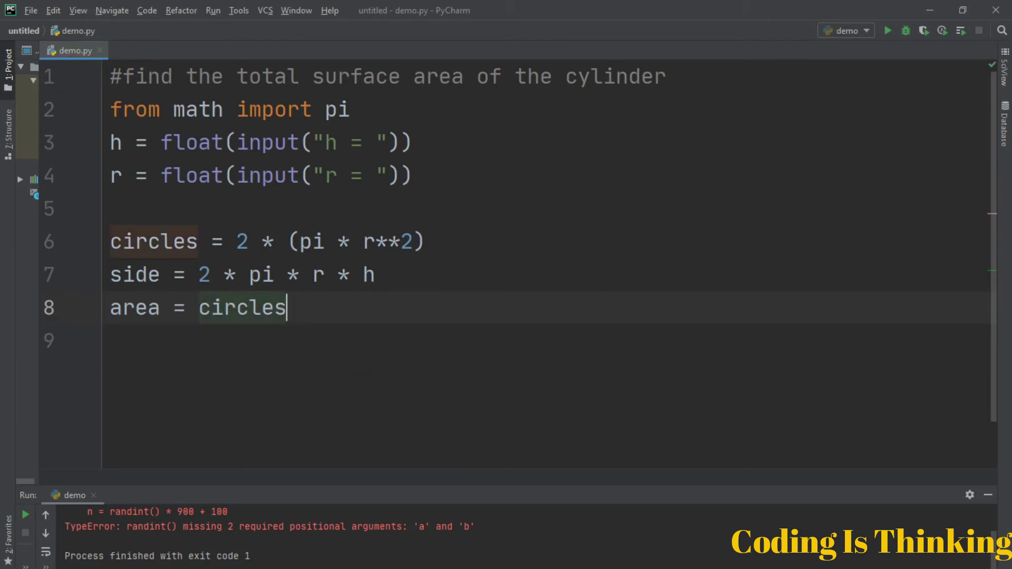
pyautogui.write(' + s')
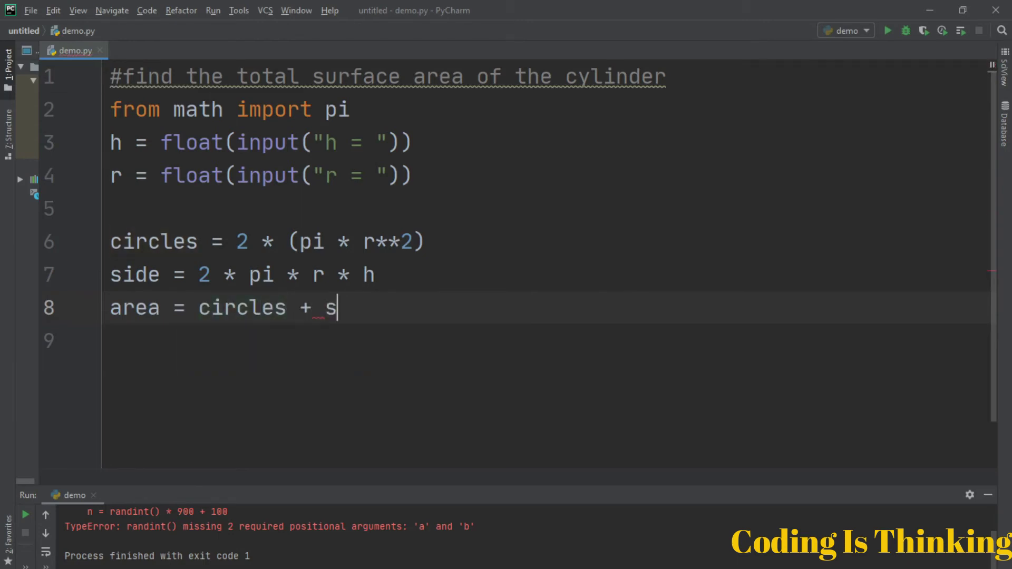
pyautogui.write('id')
pyautogui.press('Return')
pyautogui.press('Return')
pyautogui.press('Return')
pyautogui.write('print')
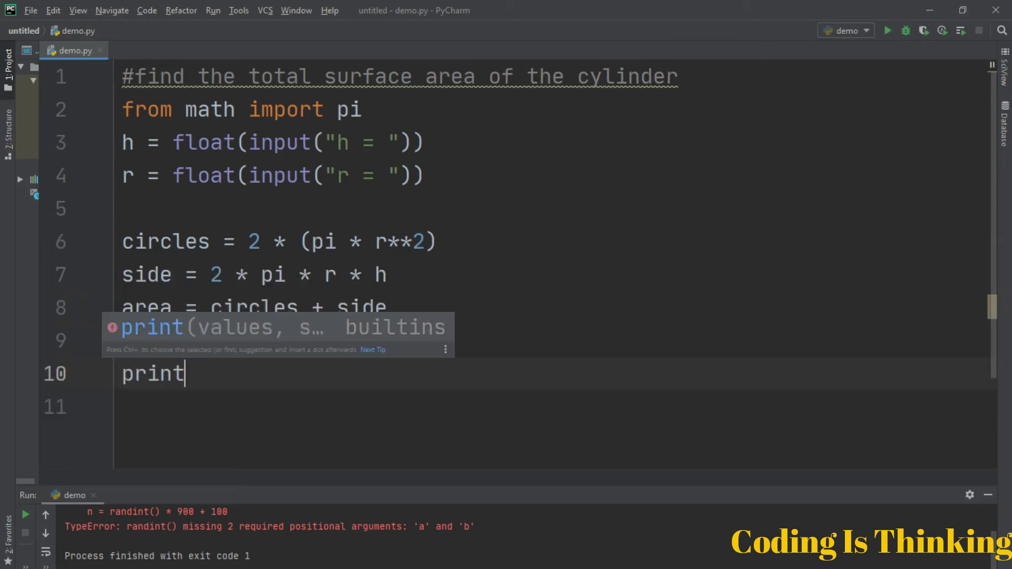
pyautogui.write('(')
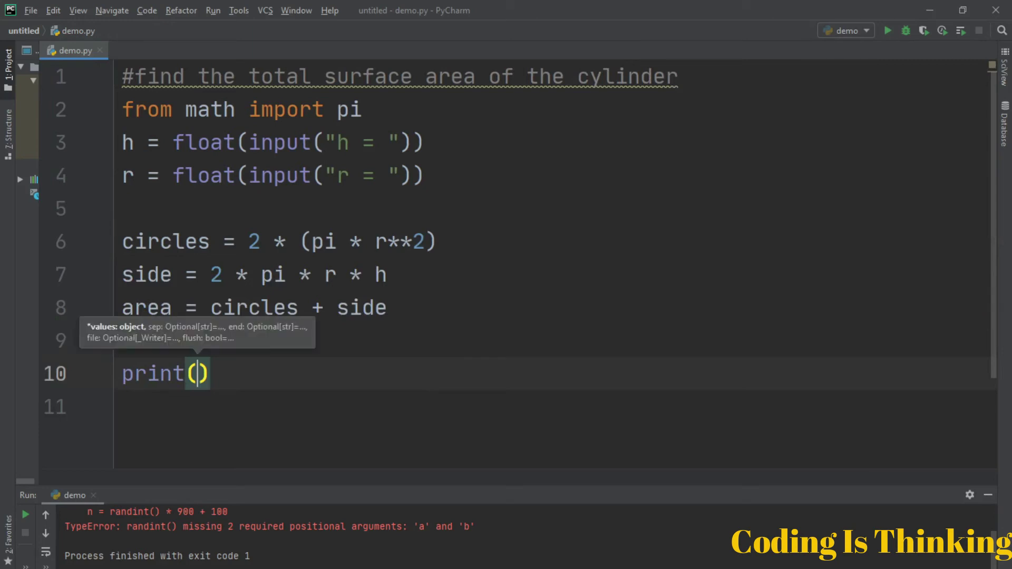
pyautogui.write('"A')
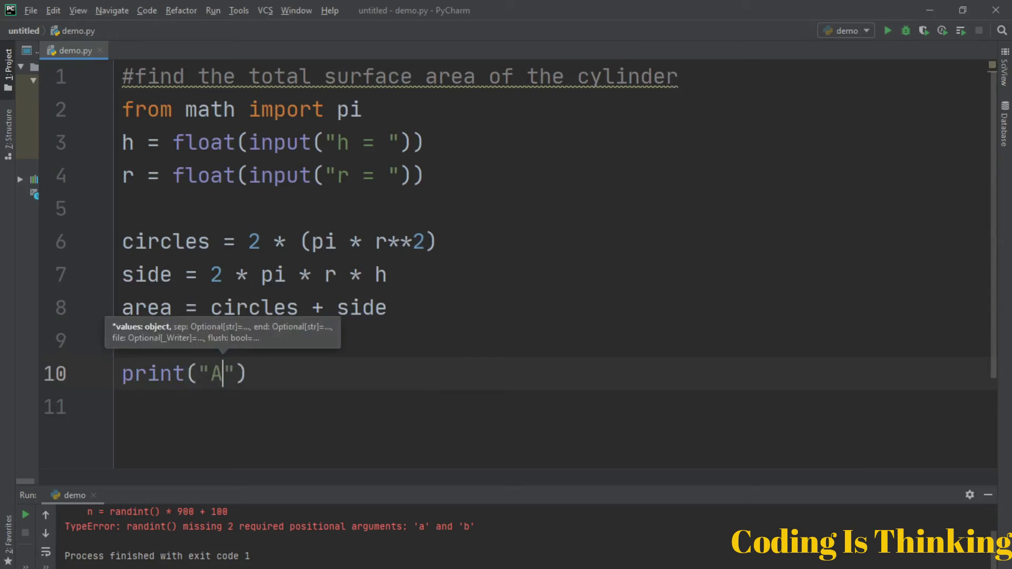
pyautogui.write(' = ')
pyautogui.write('", ')
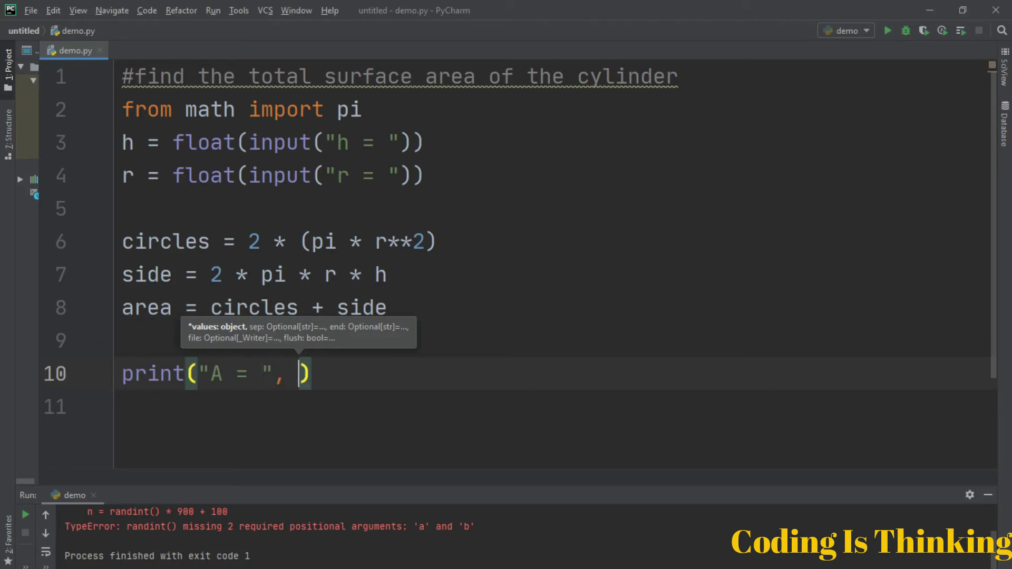
pyautogui.write('round(')
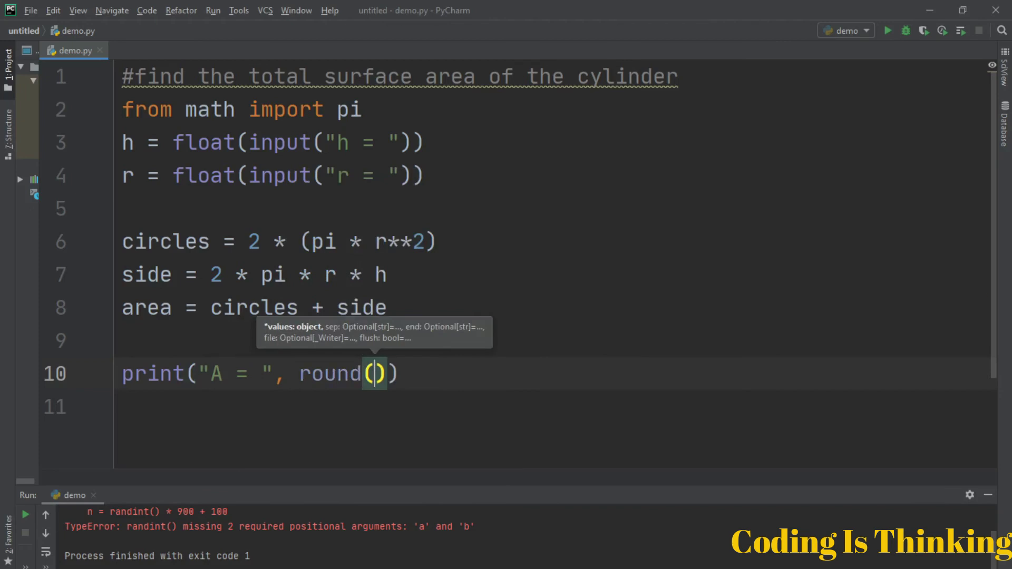
pyautogui.write('are')
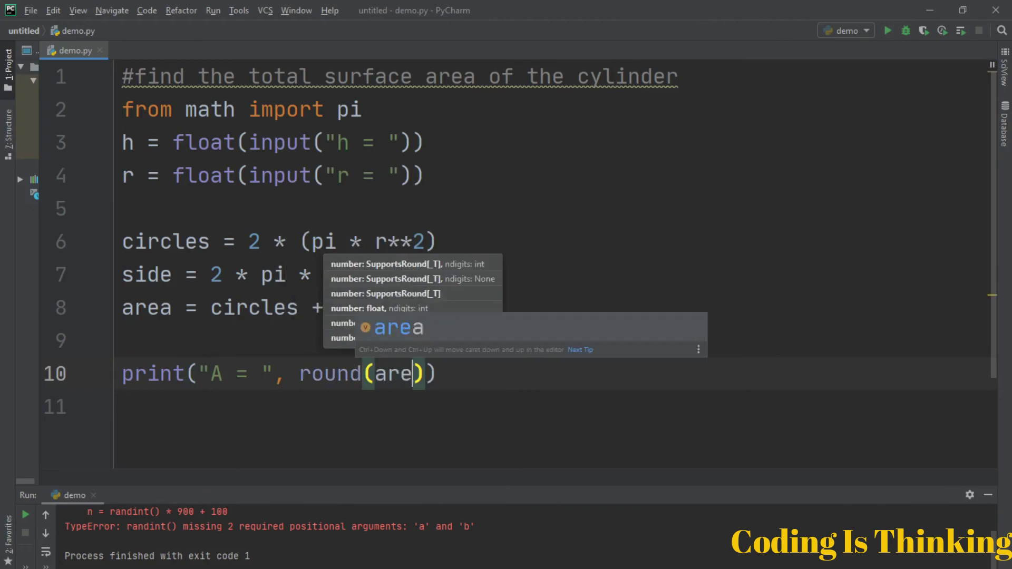
pyautogui.write(', ')
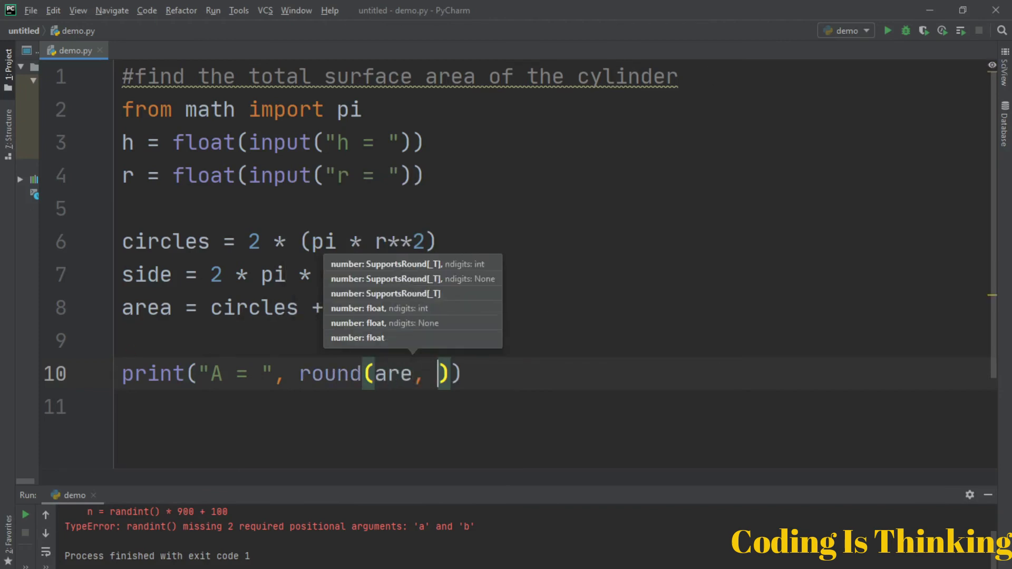
pyautogui.write('2')
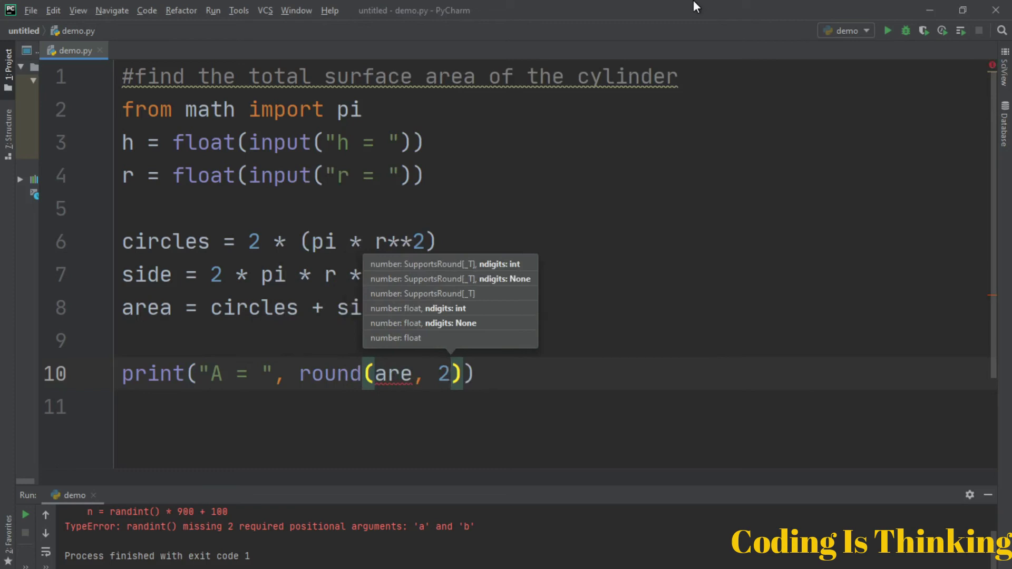
# Step: Write line 10 as print("A = ", round(area, 2)), correcting 'are' to 'area'
pyautogui.press('Left')
pyautogui.press('Left')
pyautogui.press('Left')
pyautogui.write('a')
pyautogui.press('Return')
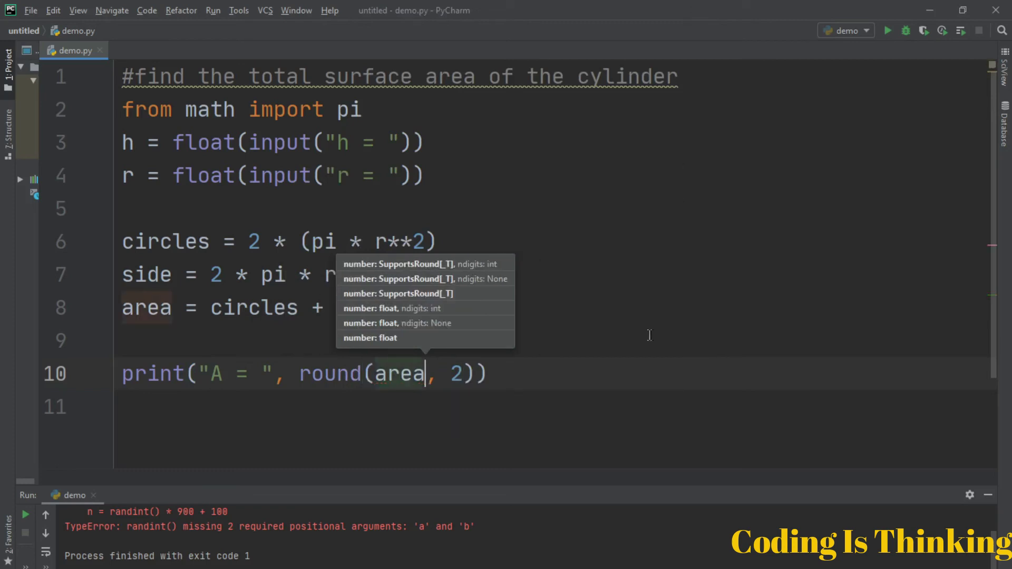
pyautogui.press('Up')
pyautogui.moveTo(491, 373)
pyautogui.mouseDown()
pyautogui.moveTo(127, 341)
pyautogui.moveTo(111, 26)
pyautogui.mouseUp()
# Step: Run demo.py with h = 10 and r = 2.5, printing A = 196.35
pyautogui.click(617, 172)
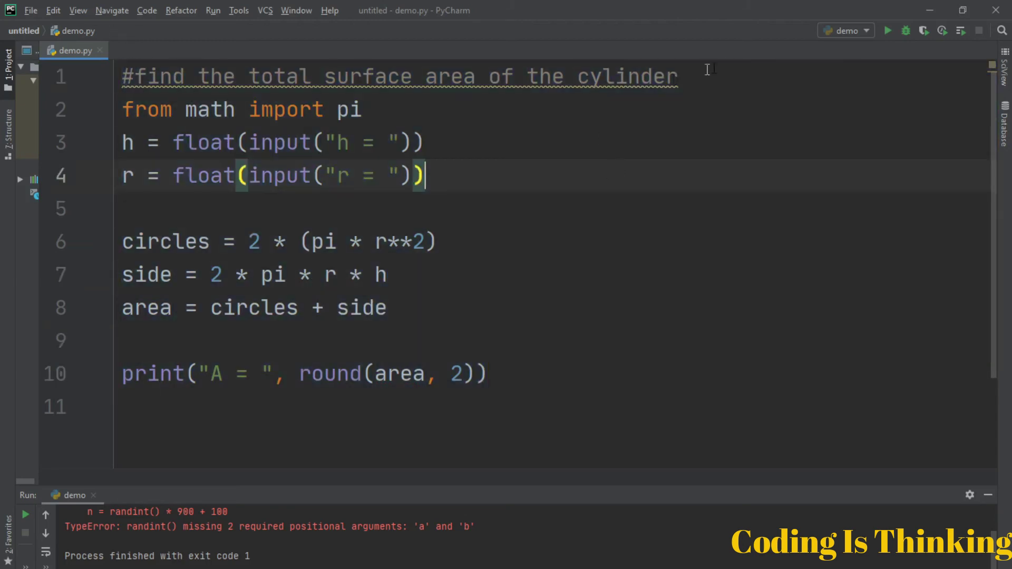
pyautogui.click(887, 31)
pyautogui.moveTo(405, 481); pyautogui.dragTo(404, 232)
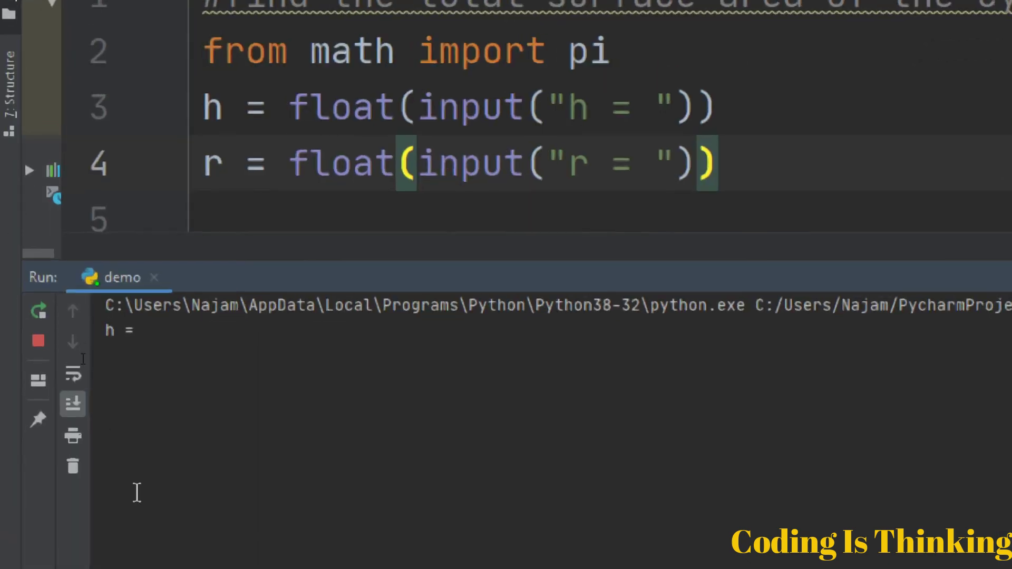
pyautogui.write('10')
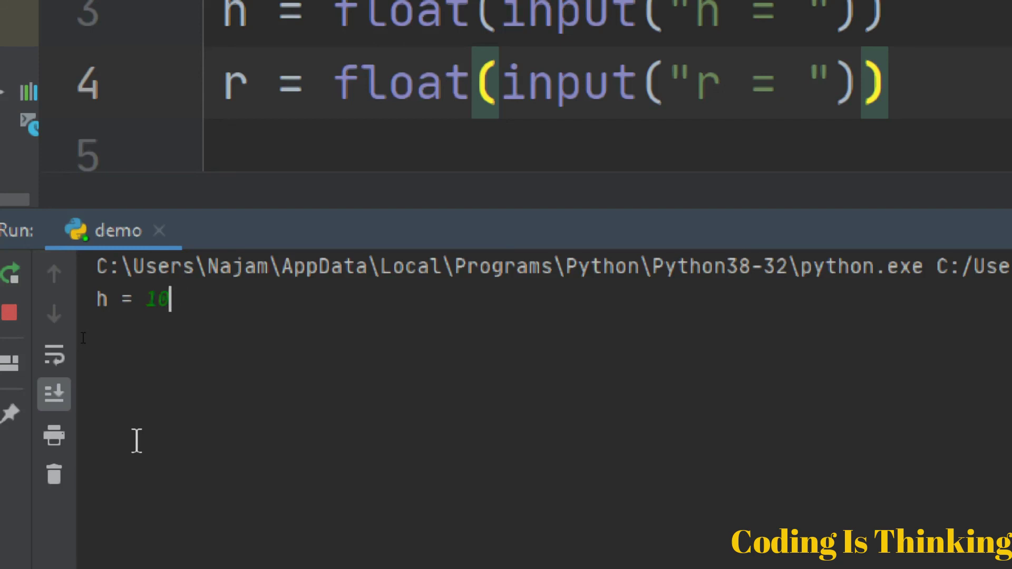
pyautogui.press('Return')
pyautogui.write('2.5')
pyautogui.press('Return')
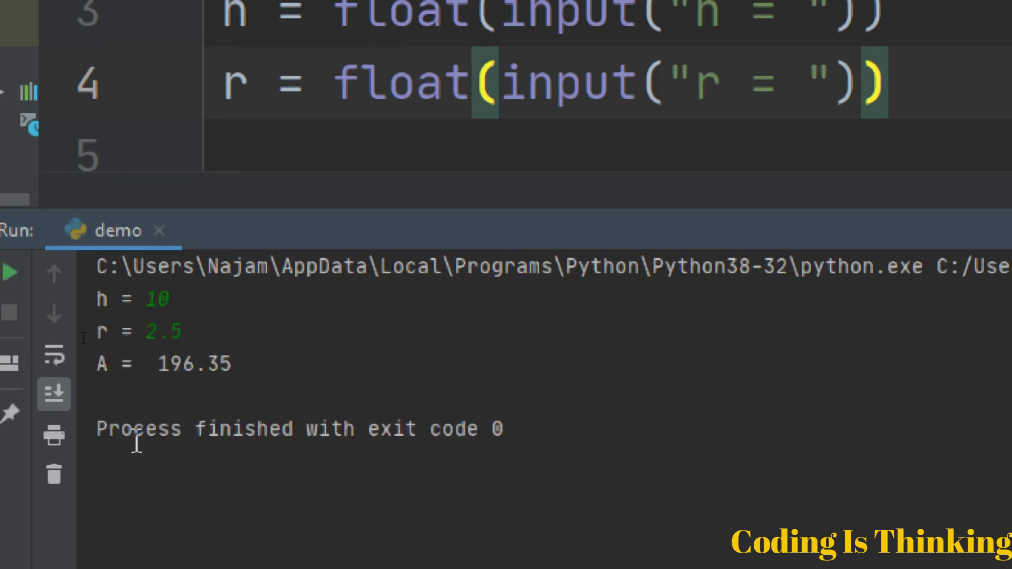